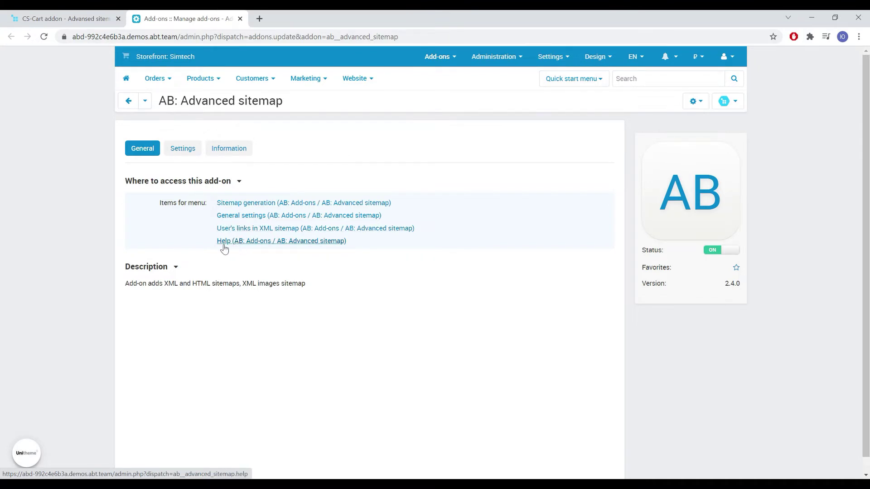
Review the General sitemap settings, checking the Exclude brands options without changing them
{"action": "left_click", "coordinate": [180, 153]}
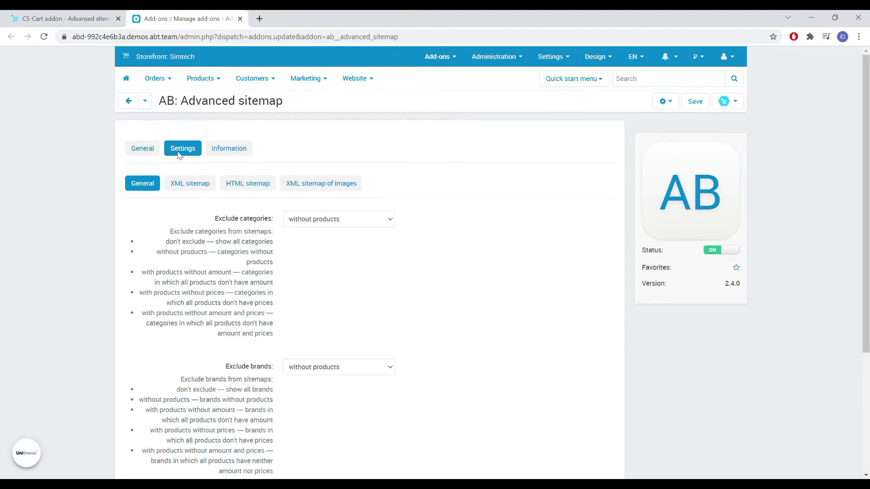
{"action": "scroll", "coordinate": [163, 201], "scroll_direction": "down", "scroll_amount": 4}
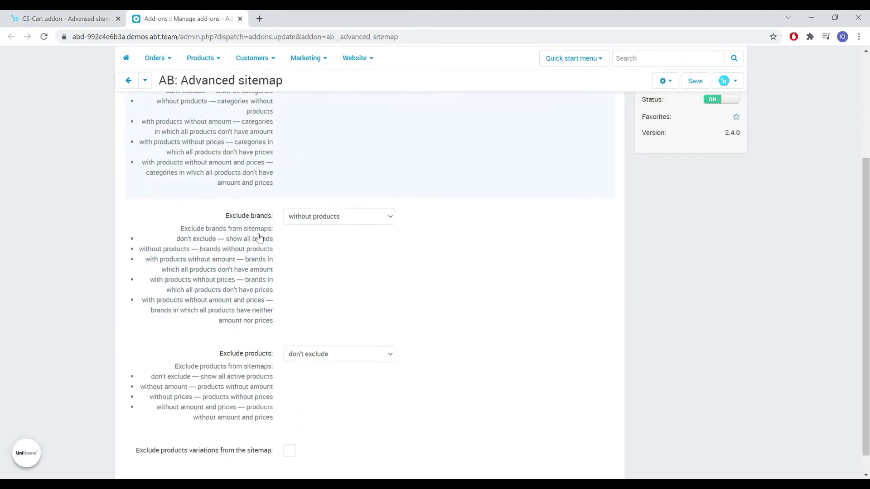
{"action": "scroll", "coordinate": [257, 239], "scroll_direction": "down", "scroll_amount": 1}
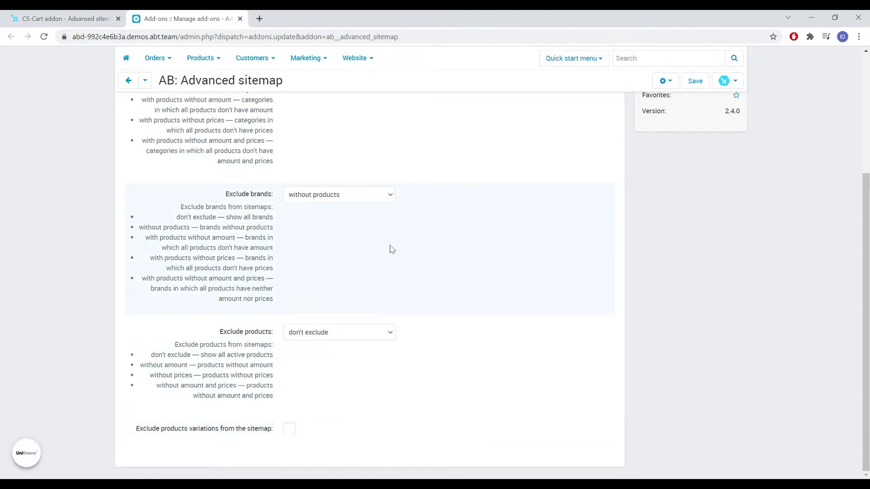
{"action": "left_click", "coordinate": [392, 198]}
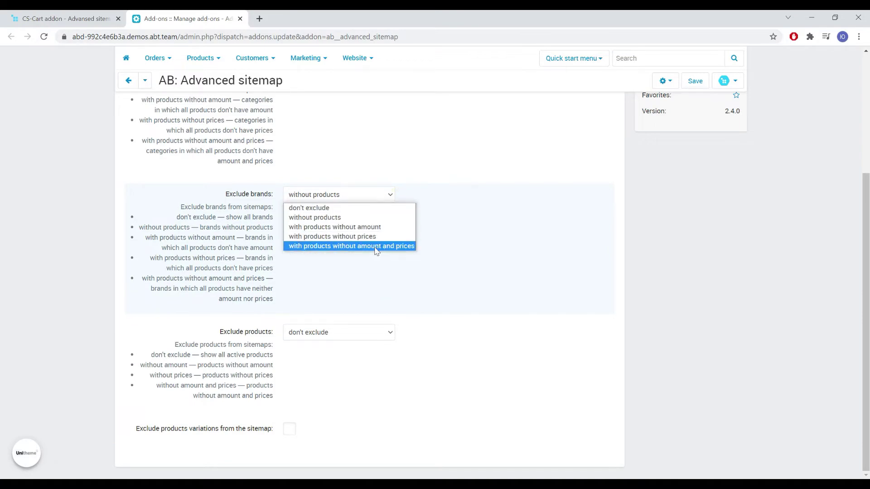
{"action": "left_click", "coordinate": [164, 218]}
{"action": "scroll", "coordinate": [104, 189], "scroll_direction": "up", "scroll_amount": 4}
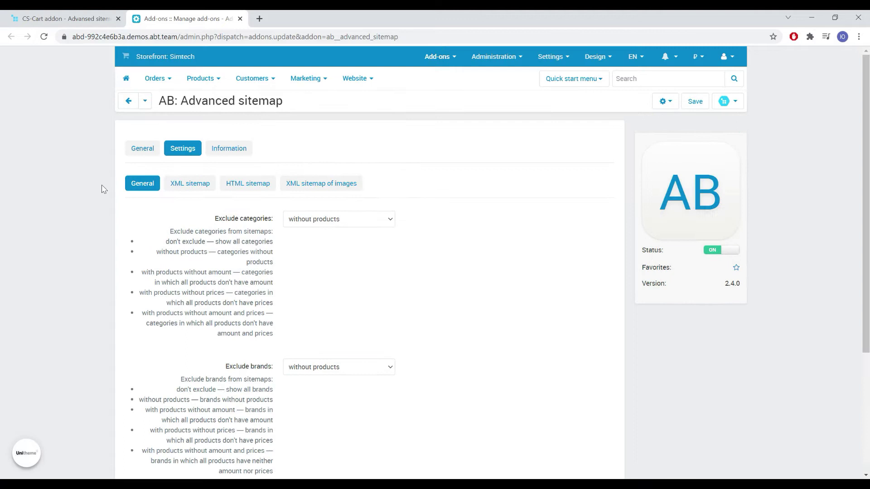
{"action": "left_click", "coordinate": [200, 182]}
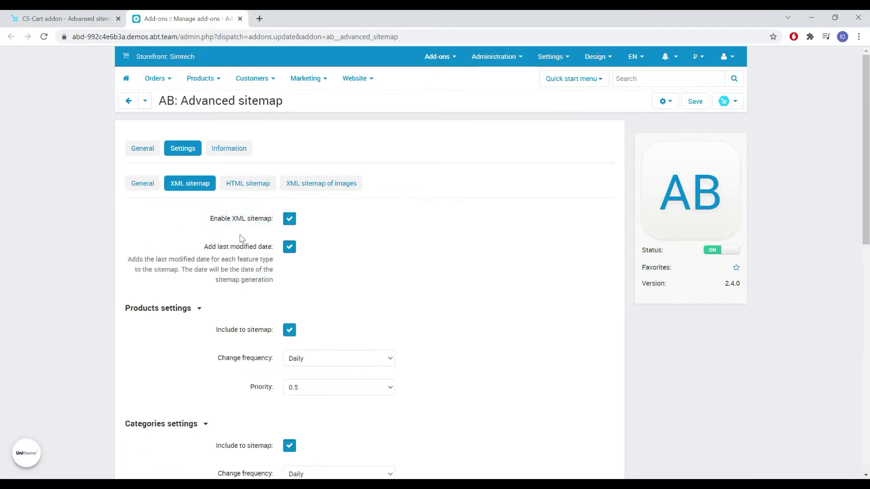
Review XML sitemap content types at Daily frequency and 0.5 priority, expanding Customer links
{"action": "scroll", "coordinate": [221, 271], "scroll_direction": "down", "scroll_amount": 4}
{"action": "scroll", "coordinate": [222, 271], "scroll_direction": "down", "scroll_amount": 6}
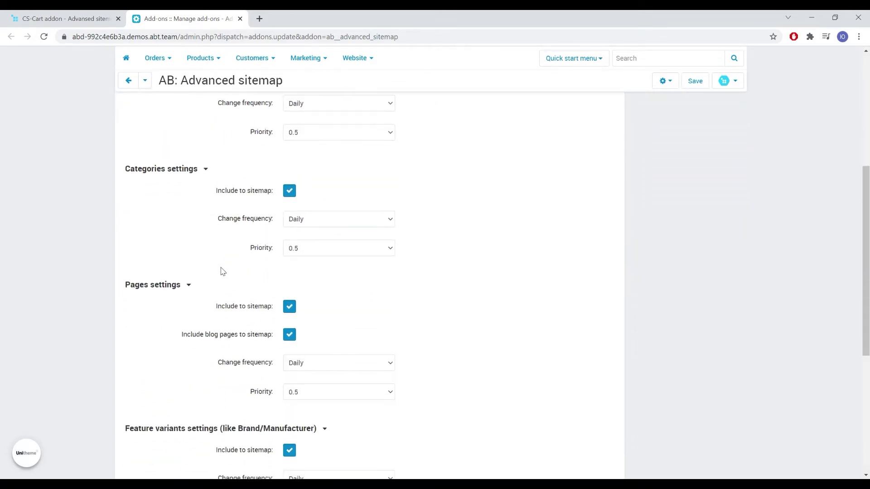
{"action": "scroll", "coordinate": [222, 271], "scroll_direction": "down", "scroll_amount": 1}
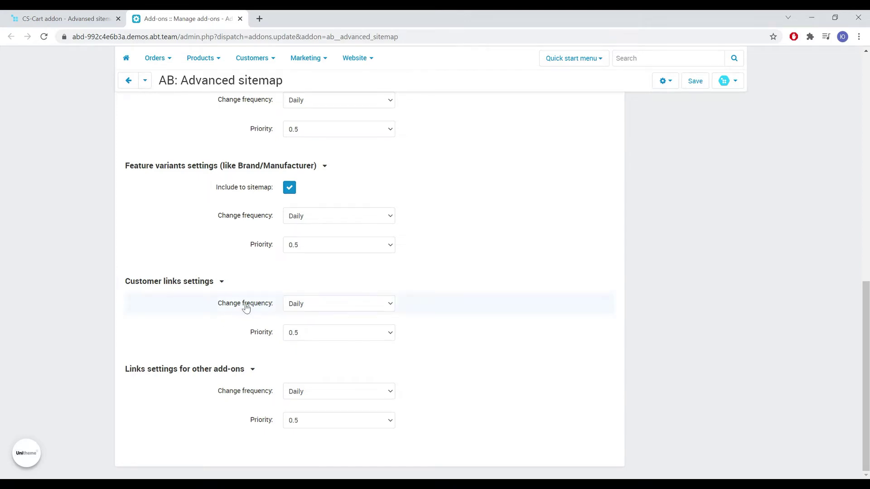
{"action": "left_click", "coordinate": [341, 222]}
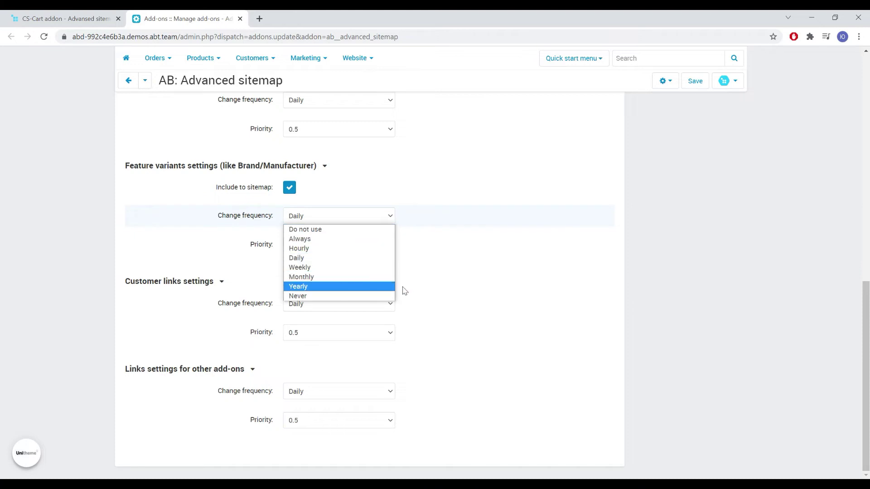
{"action": "left_click", "coordinate": [494, 284]}
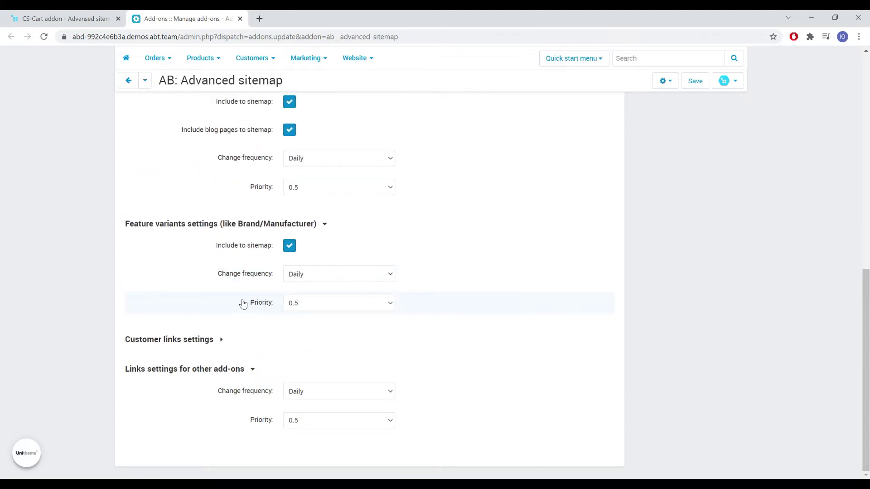
{"action": "left_click", "coordinate": [207, 340]}
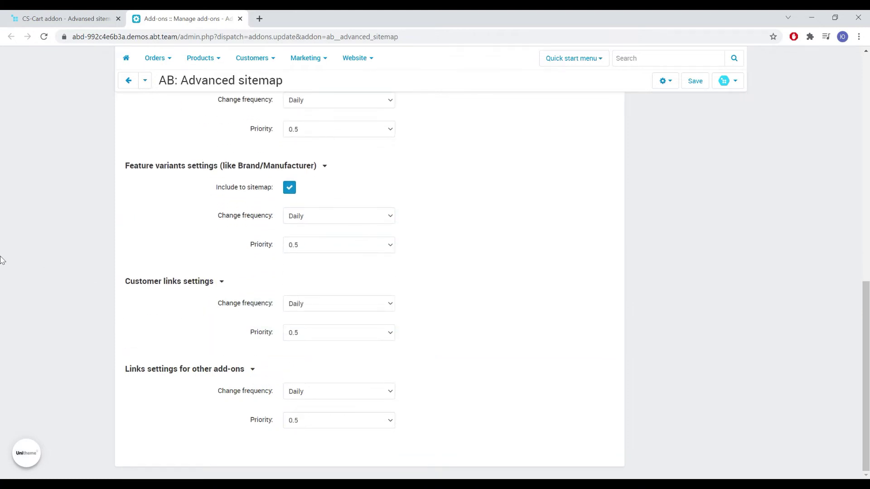
{"action": "scroll", "coordinate": [19, 260], "scroll_direction": "up", "scroll_amount": 12}
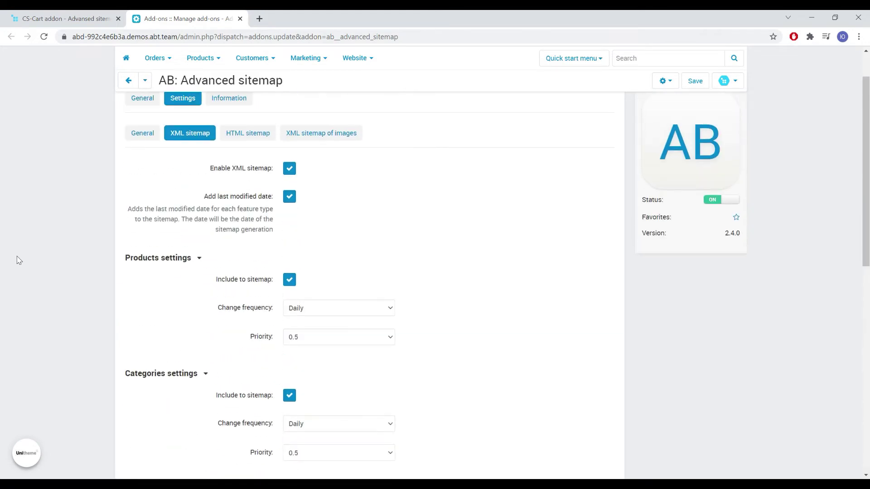
{"action": "left_click", "coordinate": [253, 187]}
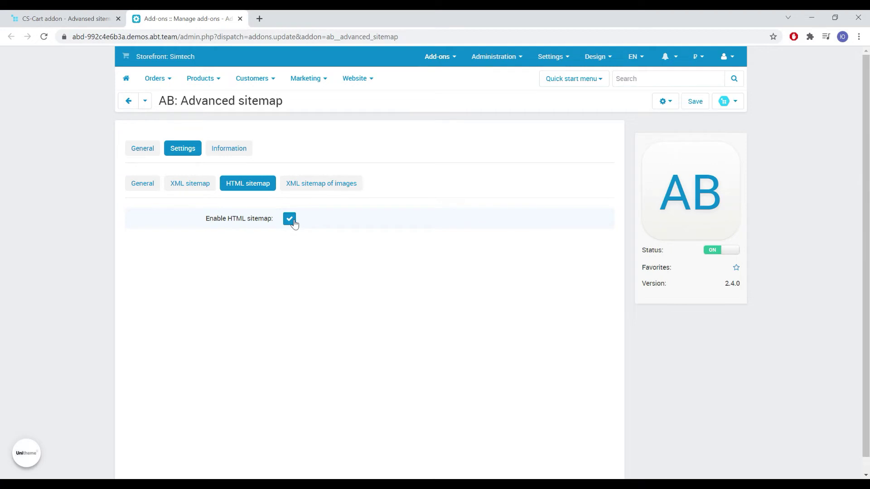
Check the XML sitemap of images settings, with images map and title/caption options enabled
{"action": "left_click", "coordinate": [331, 188]}
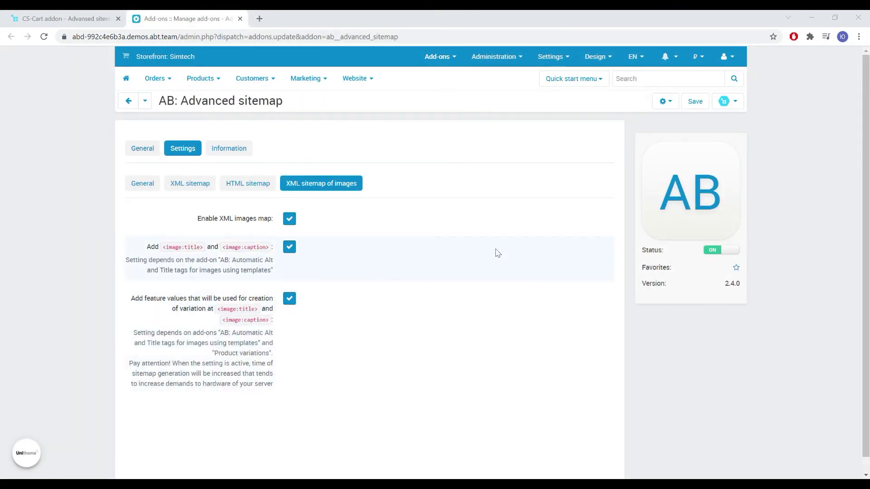
{"action": "left_click", "coordinate": [727, 101]}
Generate the sitemap and view the resulting XML sitemap index in a new tab
{"action": "left_click", "coordinate": [703, 133]}
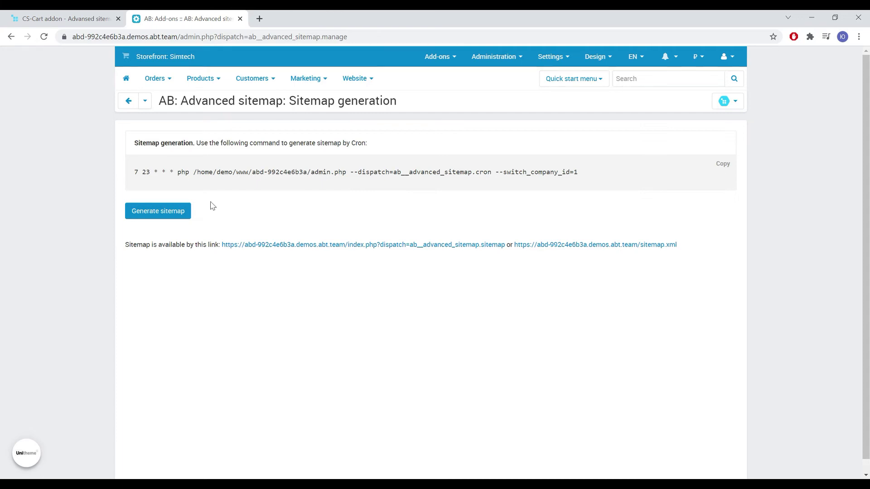
{"action": "left_click", "coordinate": [154, 211]}
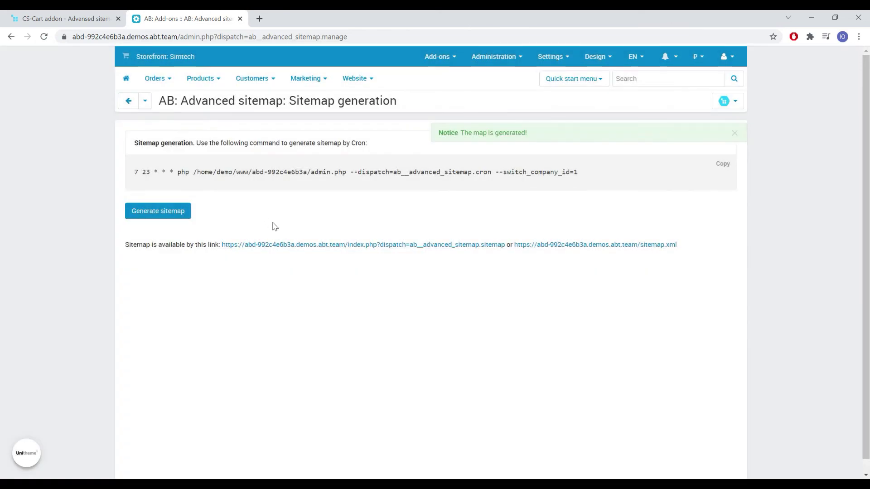
{"action": "middle_click", "coordinate": [296, 245]}
{"action": "left_click", "coordinate": [305, 27]}
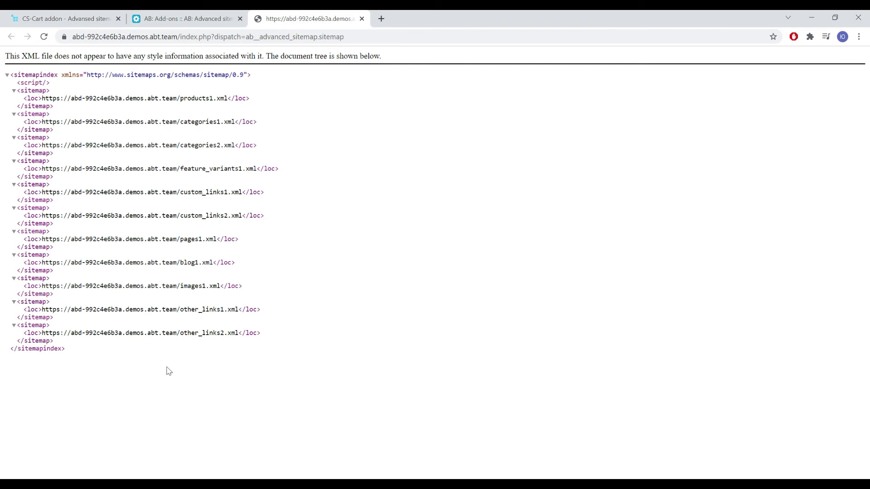
{"action": "left_click", "coordinate": [219, 18]}
Add the custom link 'promotions.list' to the user's XML sitemap links
{"action": "left_click", "coordinate": [724, 101]}
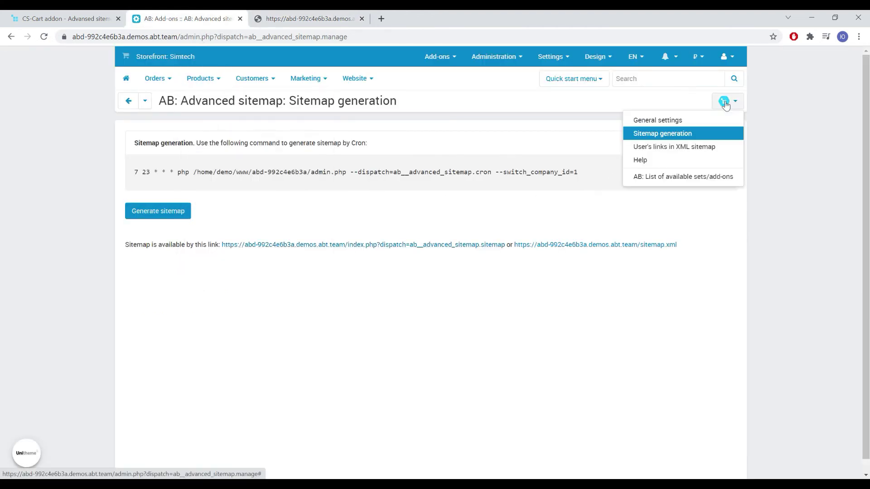
{"action": "middle_click", "coordinate": [685, 146]}
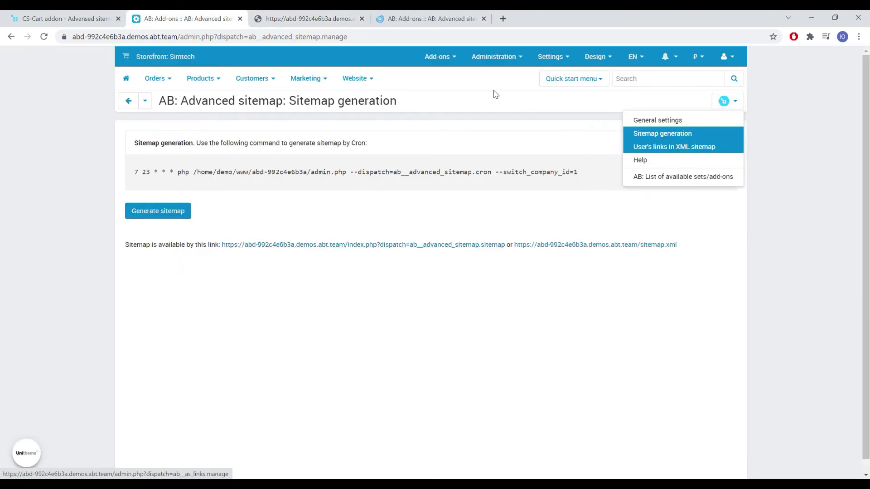
{"action": "left_click", "coordinate": [419, 23]}
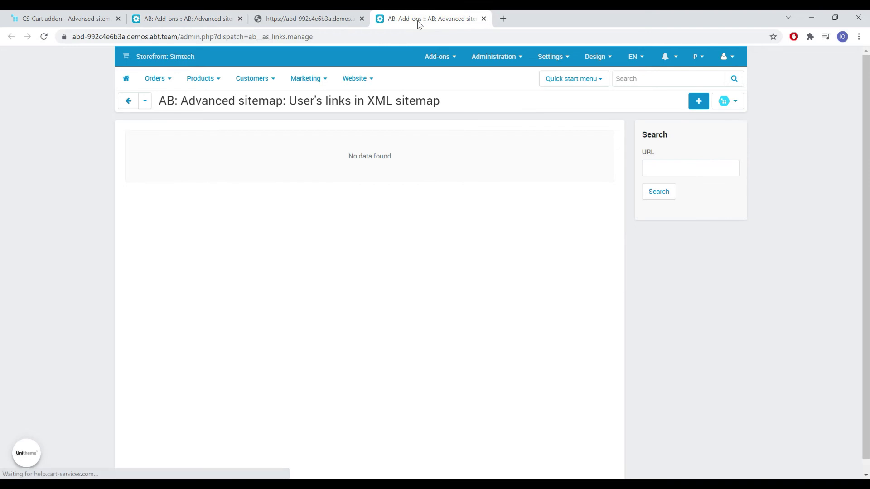
{"action": "left_click", "coordinate": [701, 107]}
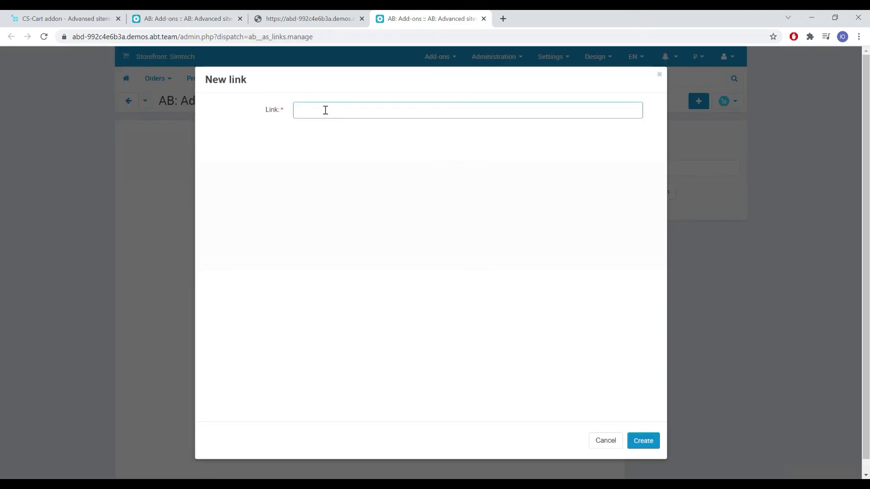
{"action": "type", "text": "promotions.list"}
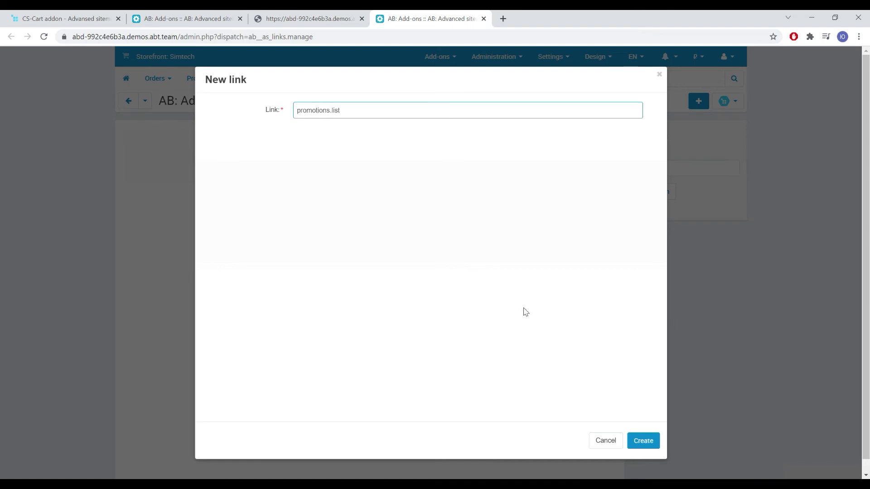
{"action": "left_click", "coordinate": [643, 439]}
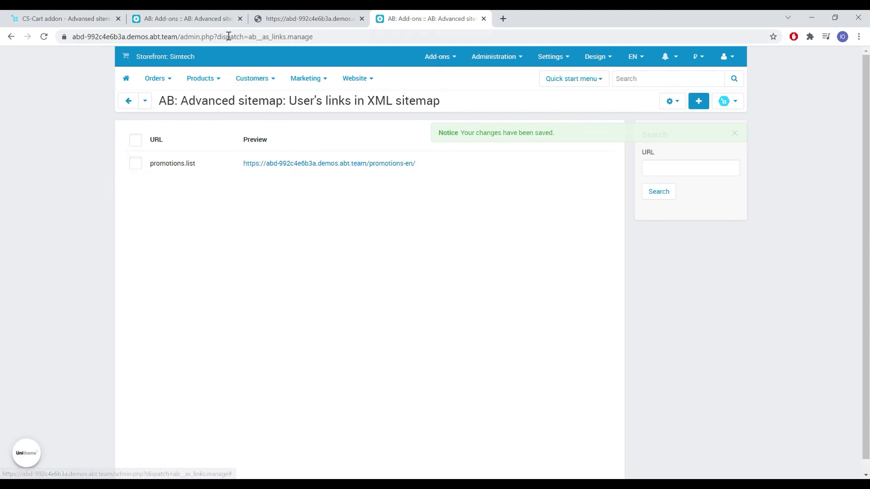
Regenerate the sitemap from the Sitemap generation page to include the new link
{"action": "left_click", "coordinate": [216, 19]}
{"action": "mouse_move", "coordinate": [145, 88]}
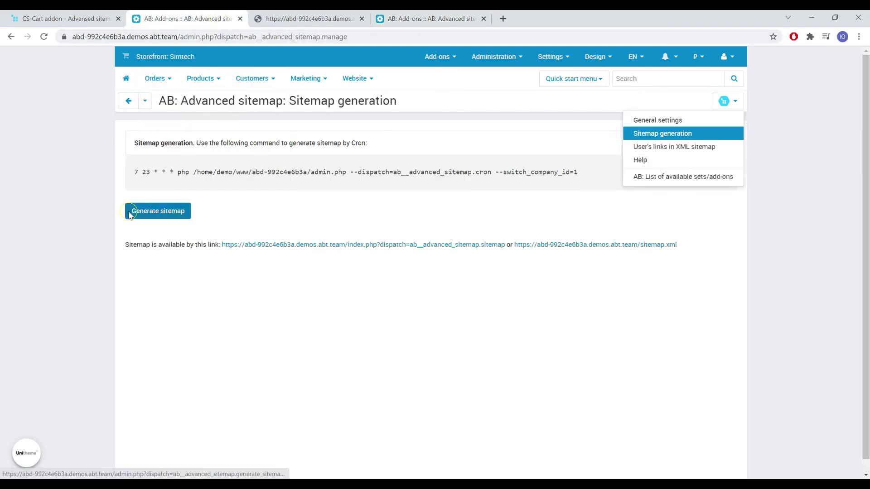
{"action": "left_click", "coordinate": [136, 213]}
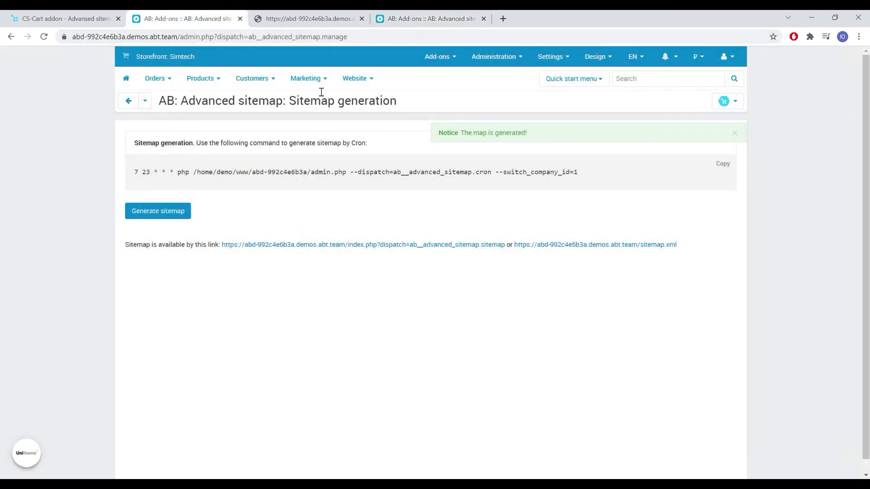
Reload the sitemap index and open custom_links1.xml in a new tab
{"action": "left_click", "coordinate": [312, 19]}
{"action": "key", "text": "F5"}
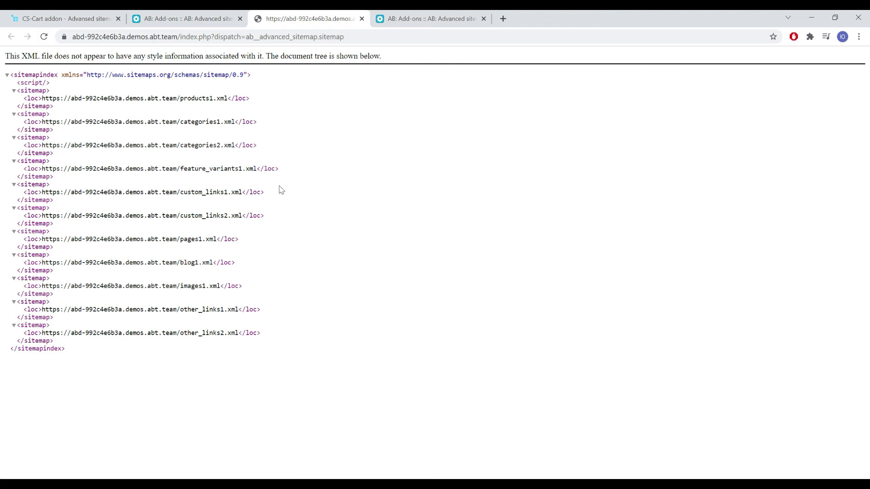
{"action": "left_click_drag", "start_coordinate": [243, 192], "coordinate": [42, 192]}
{"action": "key", "text": "ctrl+c"}
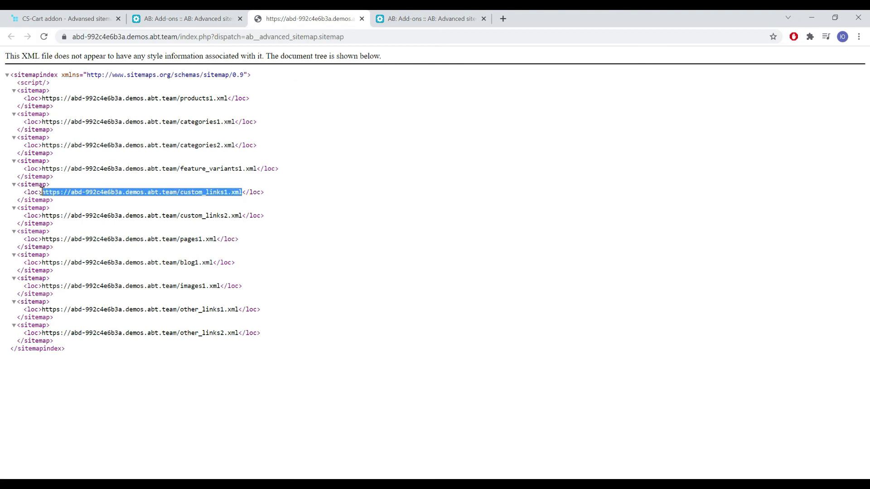
{"action": "left_click", "coordinate": [503, 19]}
{"action": "key", "text": "ctrl+v"}
{"action": "key", "text": "Return"}
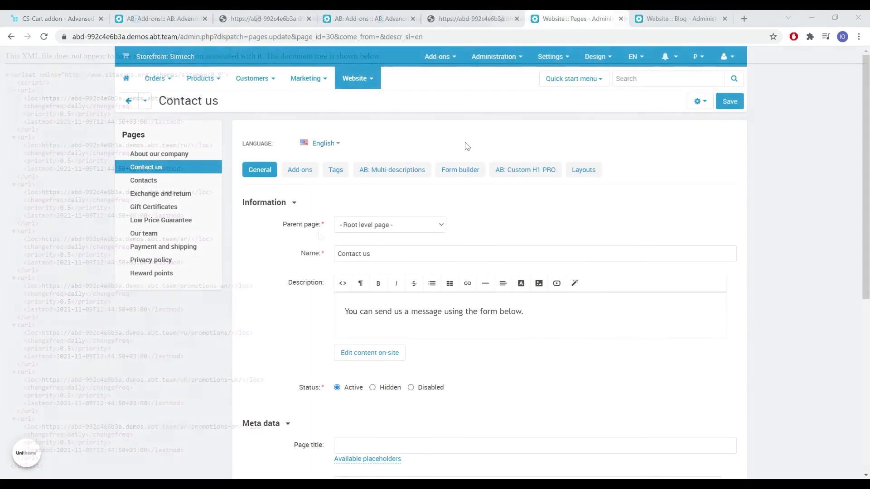
Inspect the Page name for sitemap field on the Contact us page and a blog post
{"action": "left_click", "coordinate": [294, 172]}
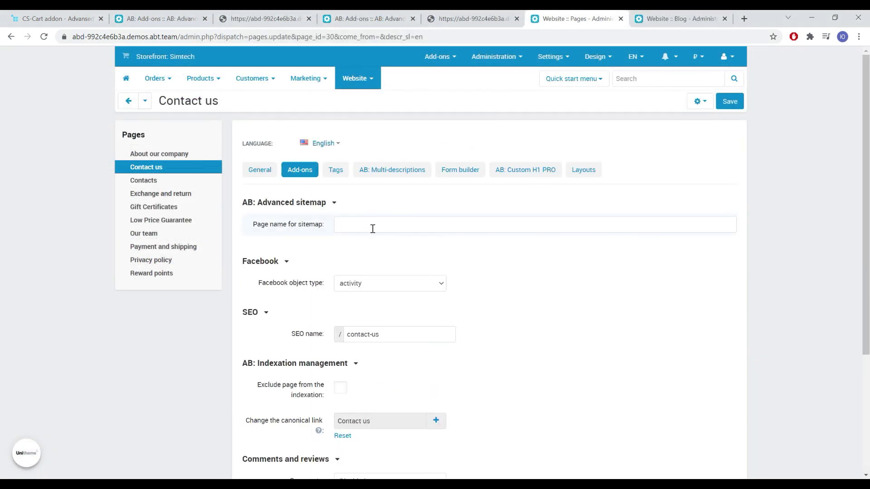
{"action": "left_click", "coordinate": [684, 26]}
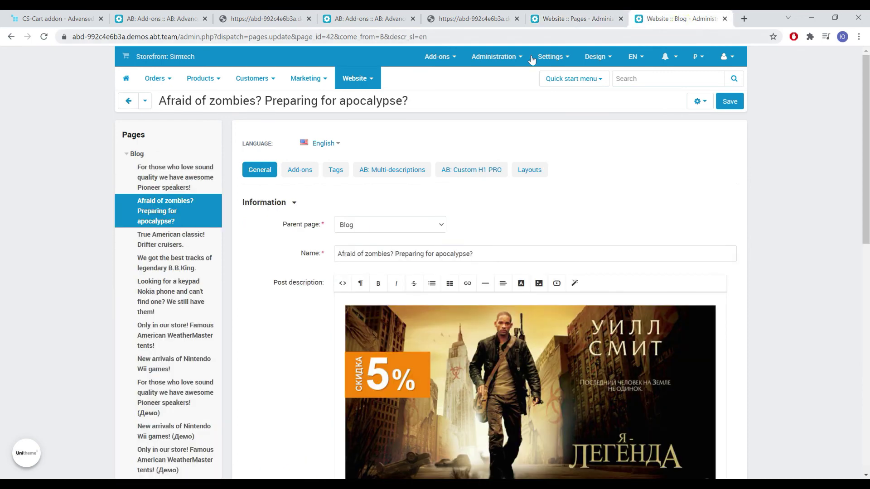
{"action": "left_click", "coordinate": [293, 171]}
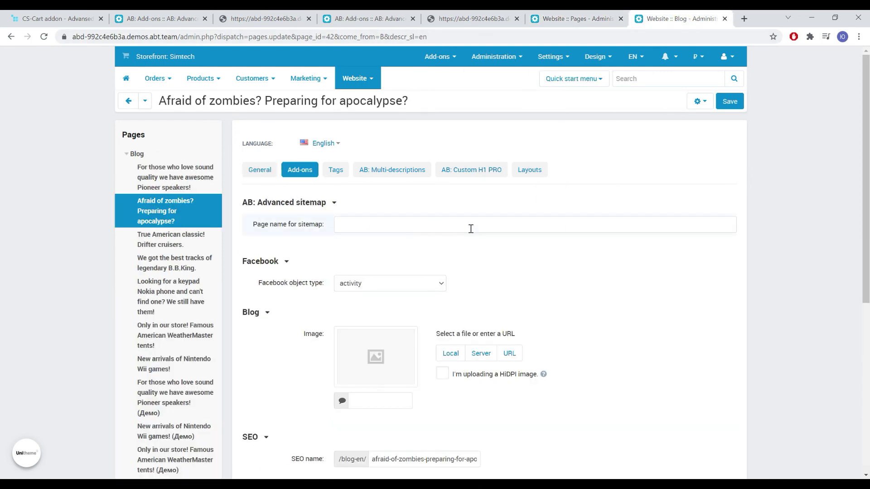